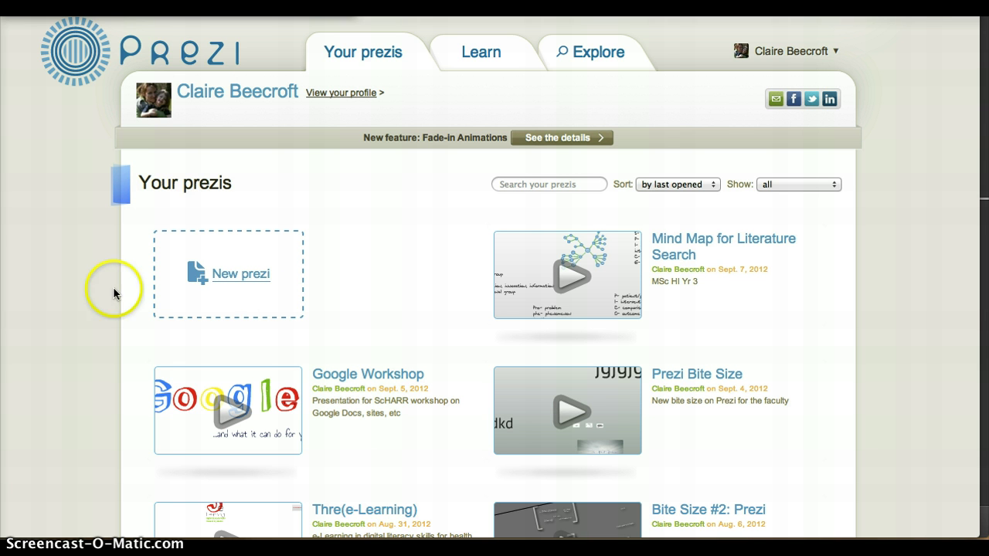
Create a new prezi titled 'Mind map' with description 'mind map for my MSc HI dissertation'
left_click(239, 275)
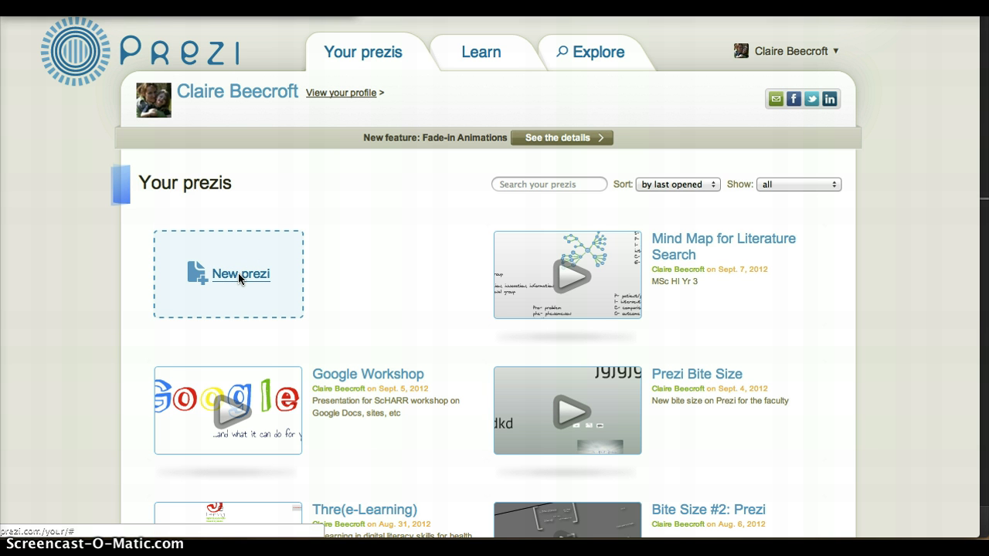
left_click(238, 276)
left_click(253, 132)
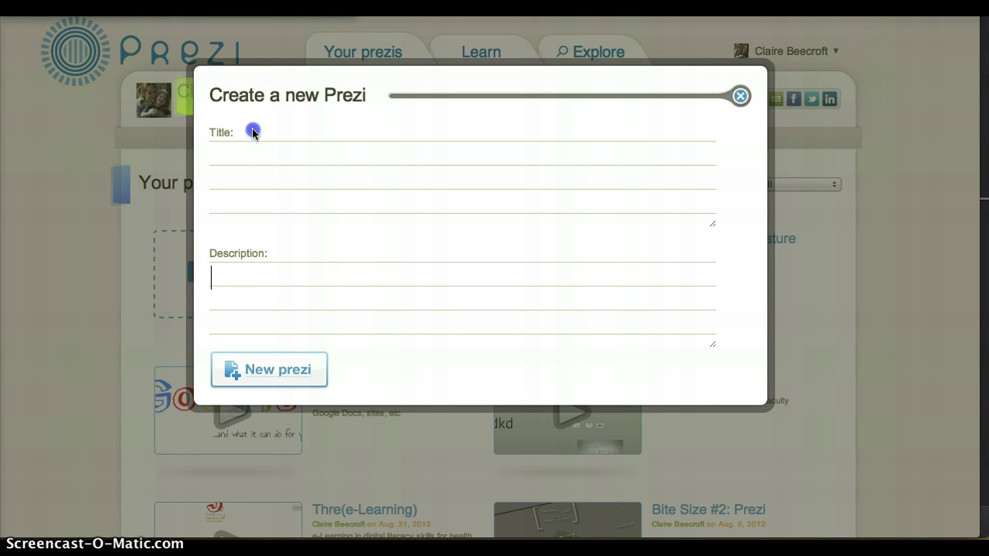
type("Mi")
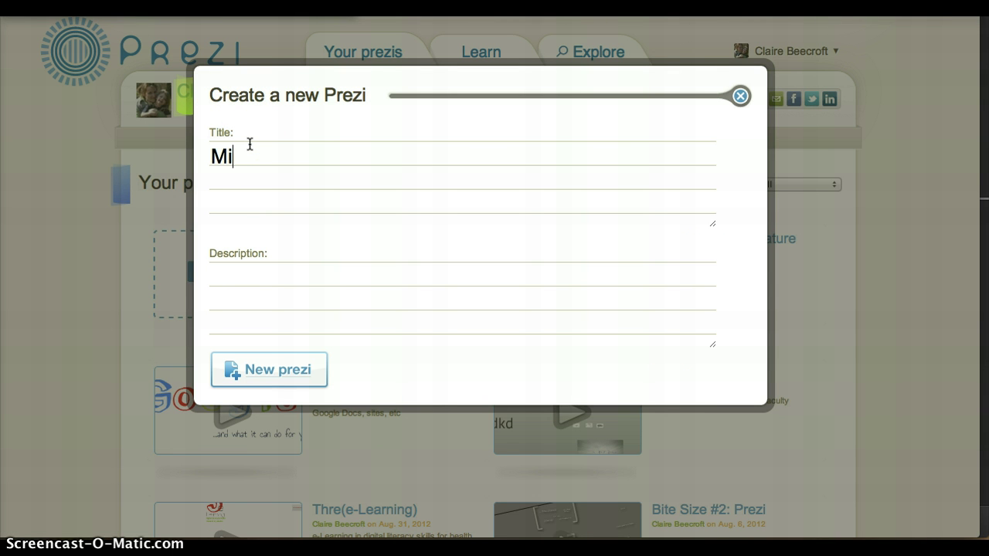
type("nd p")
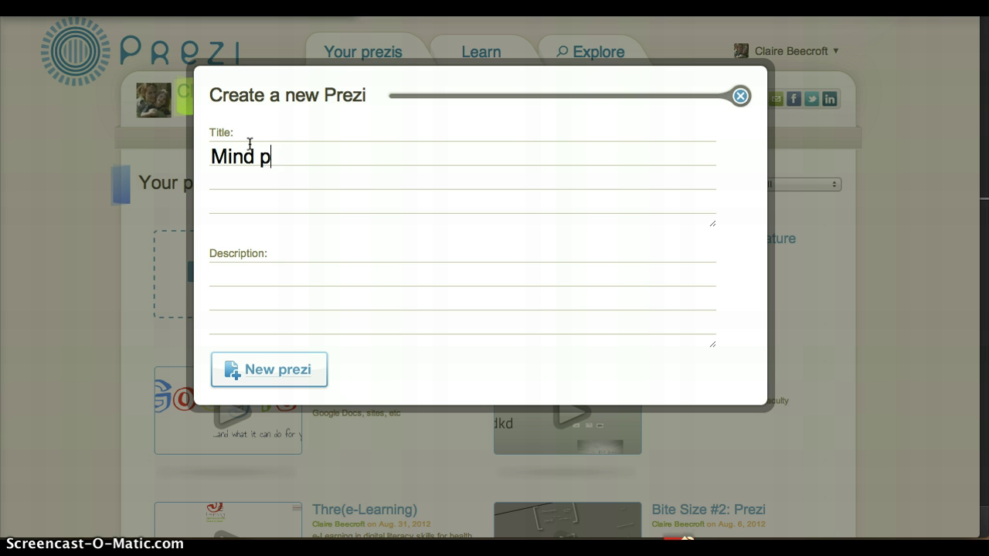
key("BackSpace")
type("map")
left_click(243, 203)
left_click(260, 277)
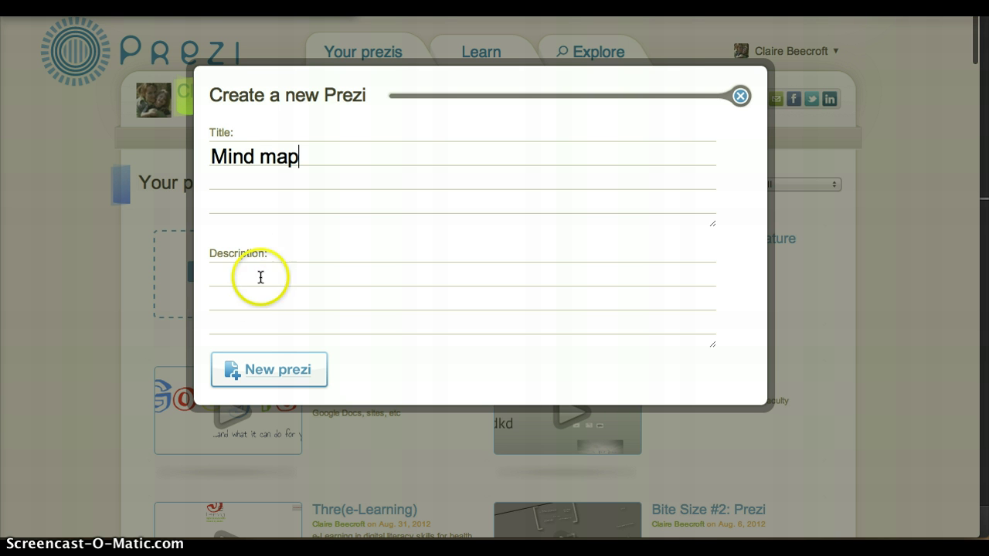
type("mind m")
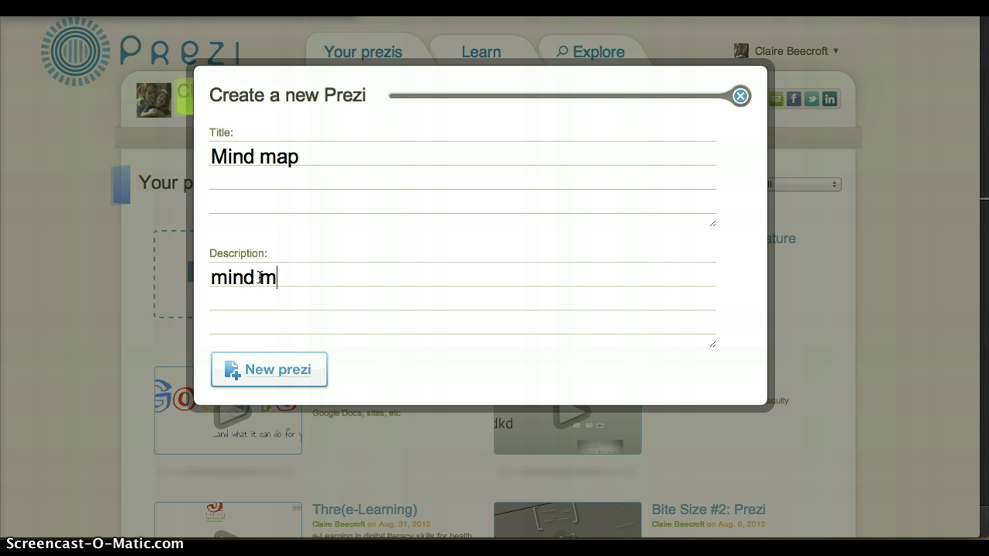
type("ap for my M")
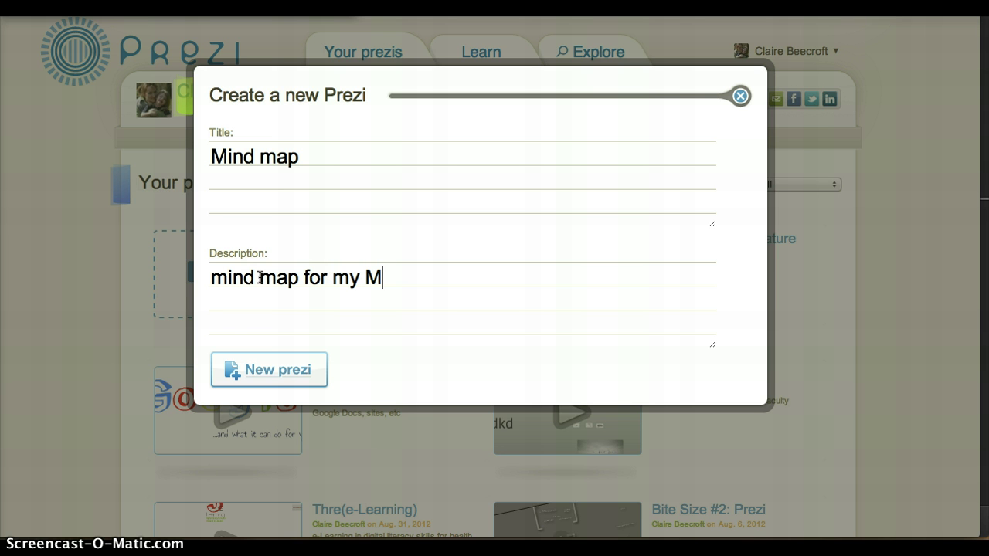
type("Sc HI dissertation")
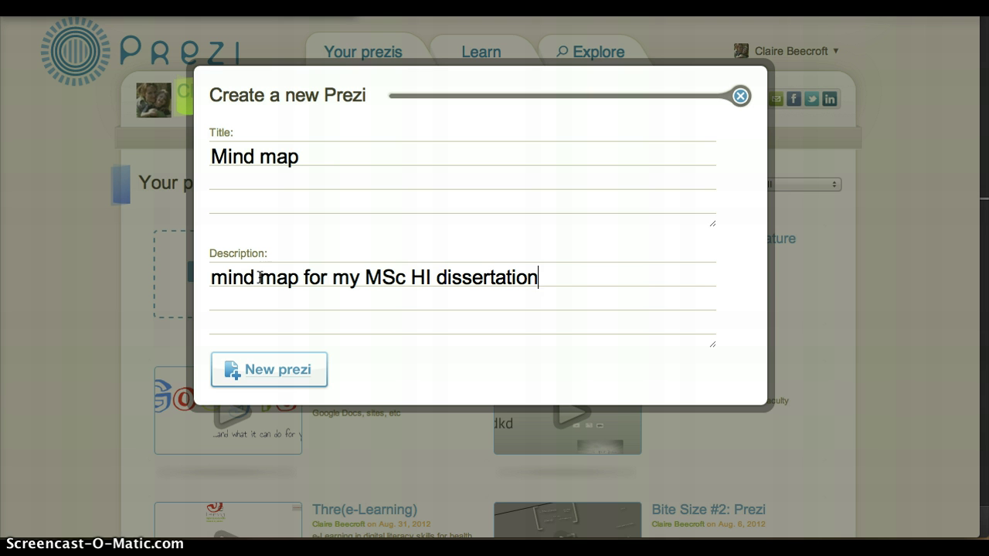
left_click(282, 371)
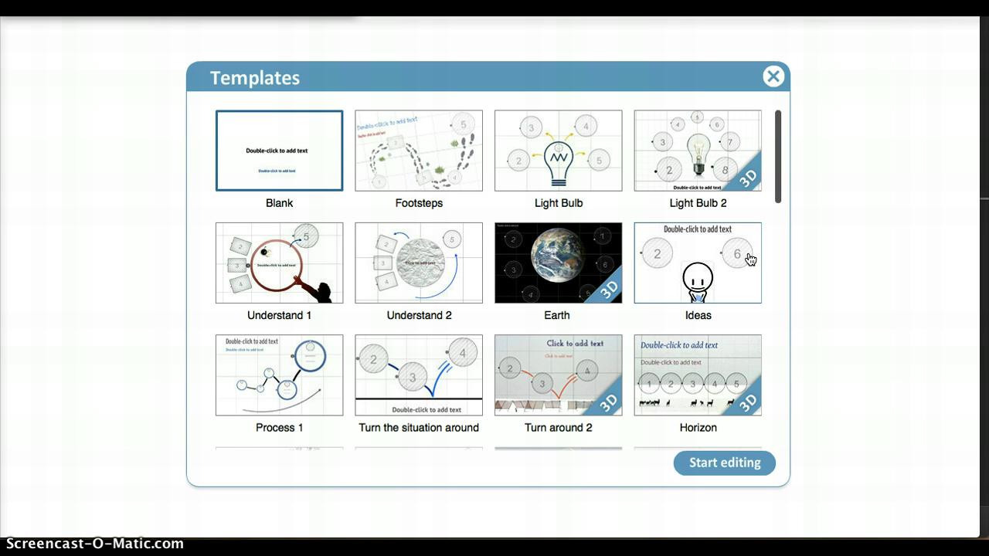
Choose the Blank template from the Templates chooser and start editing
scroll(749, 260, "down", 15)
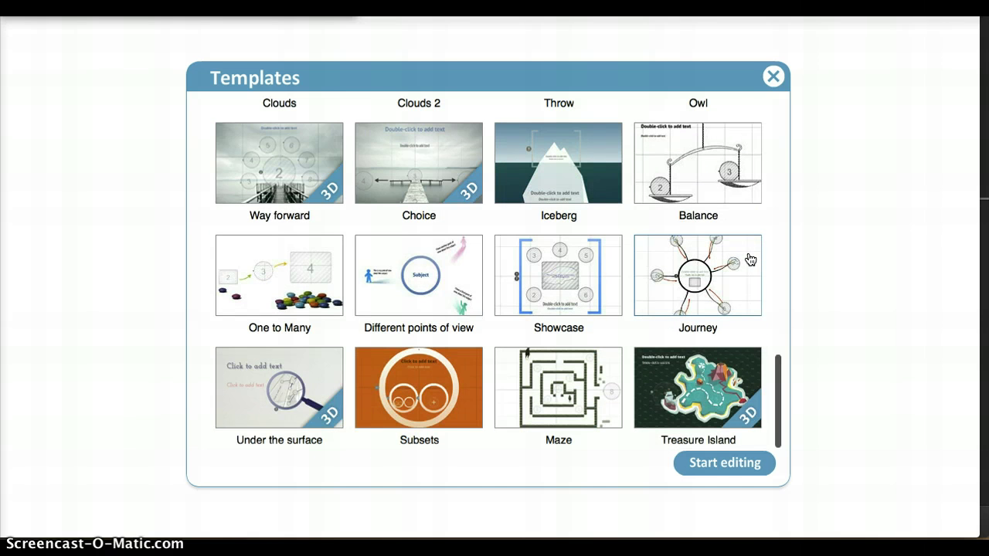
scroll(750, 260, "up", 15)
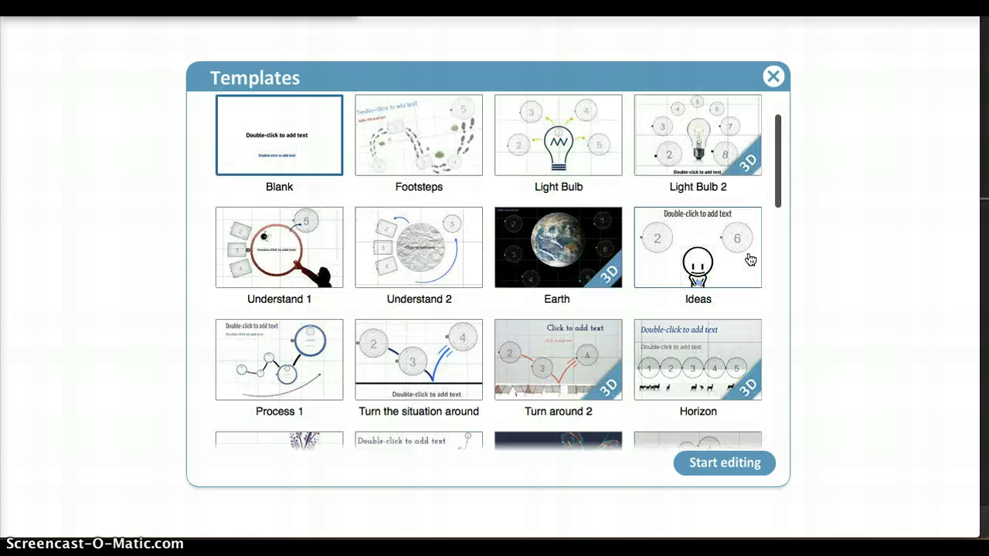
left_click(739, 257)
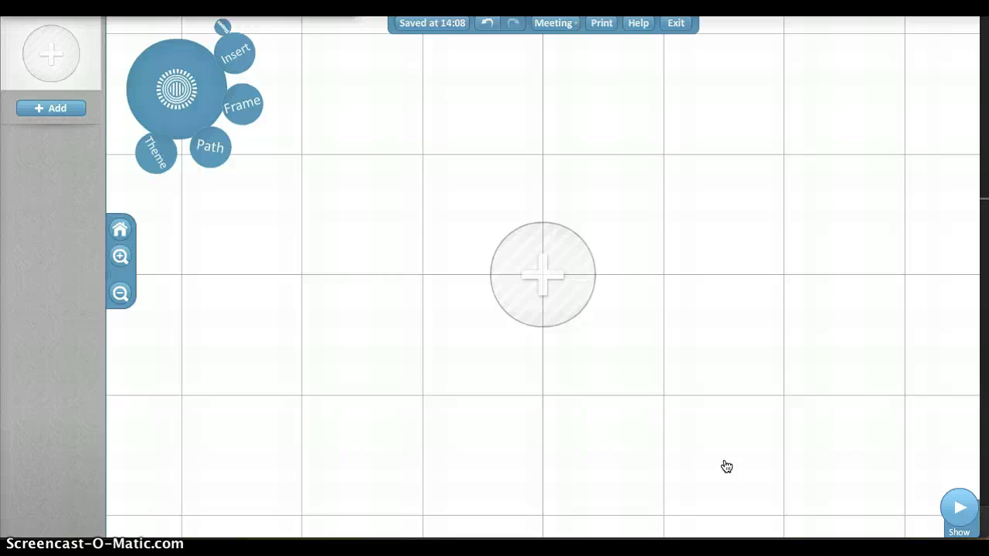
Select the empty placeholder circle frame at the canvas centre and delete it
left_click(641, 340)
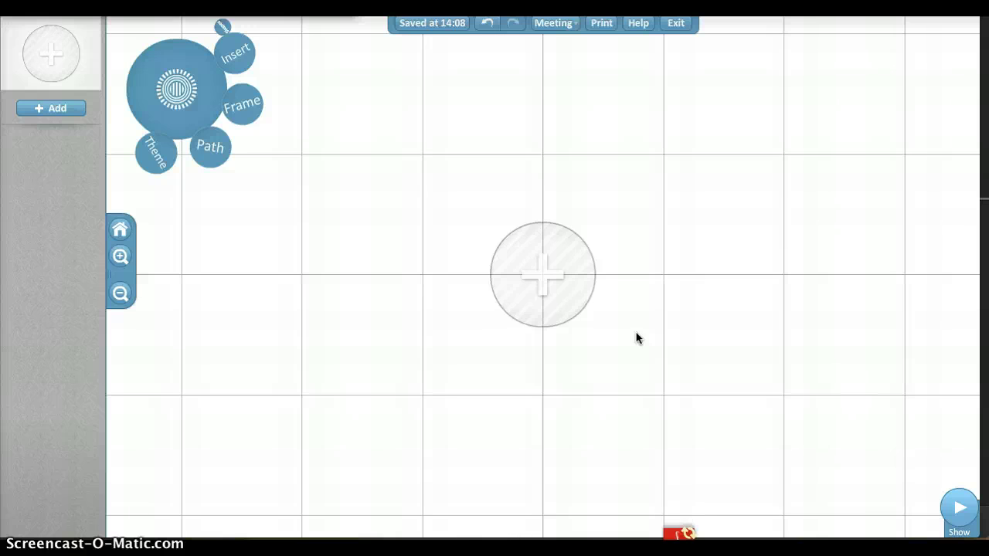
left_click(542, 276)
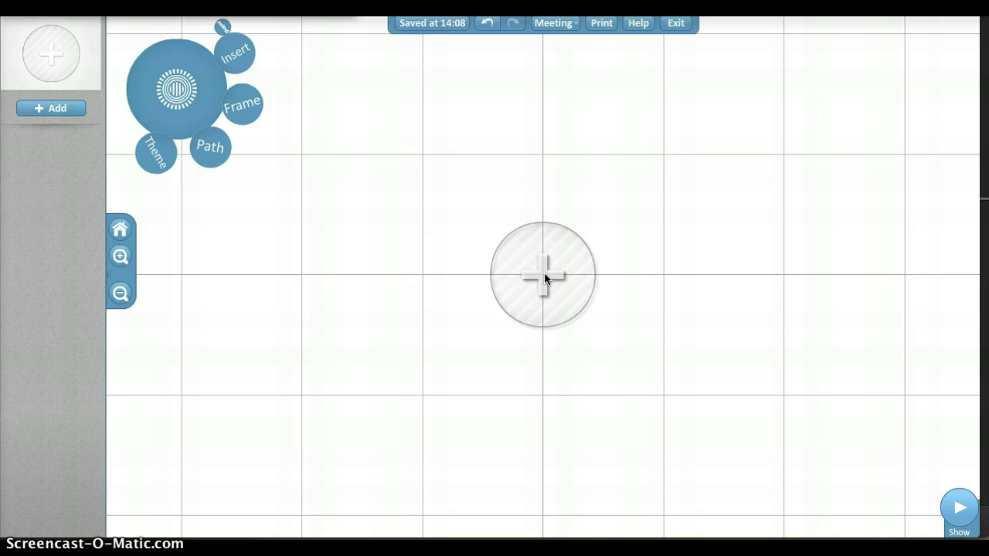
double_click(654, 167)
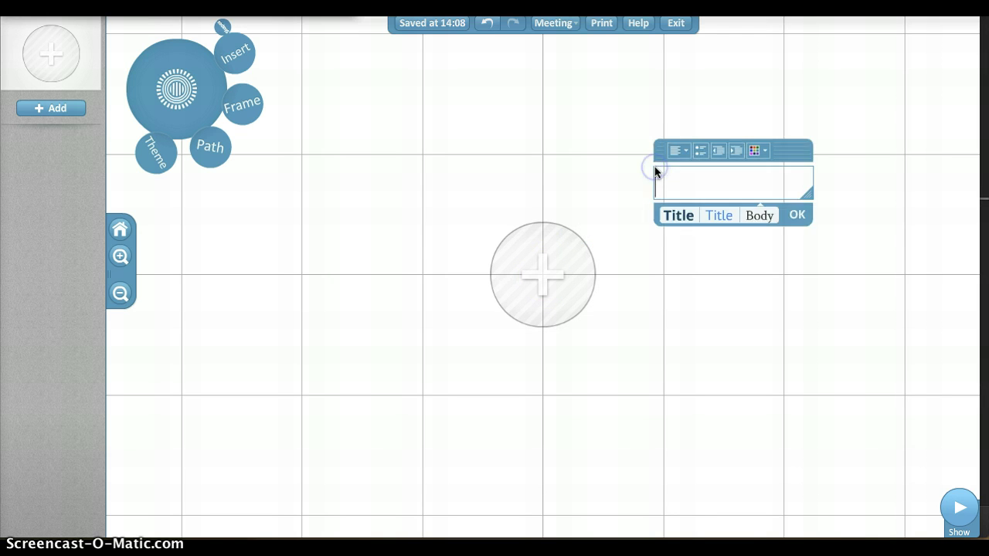
left_click(363, 255)
double_click(500, 377)
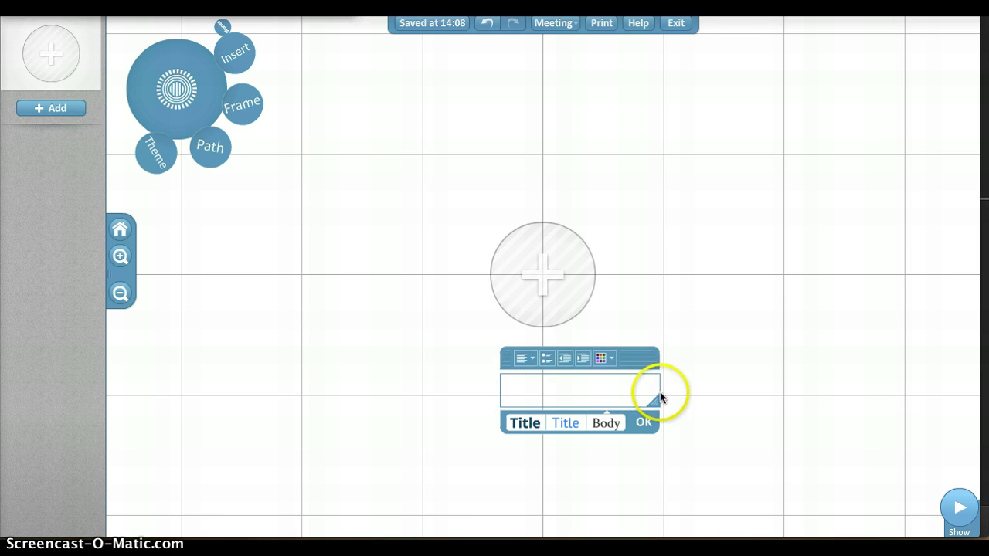
left_click(548, 294)
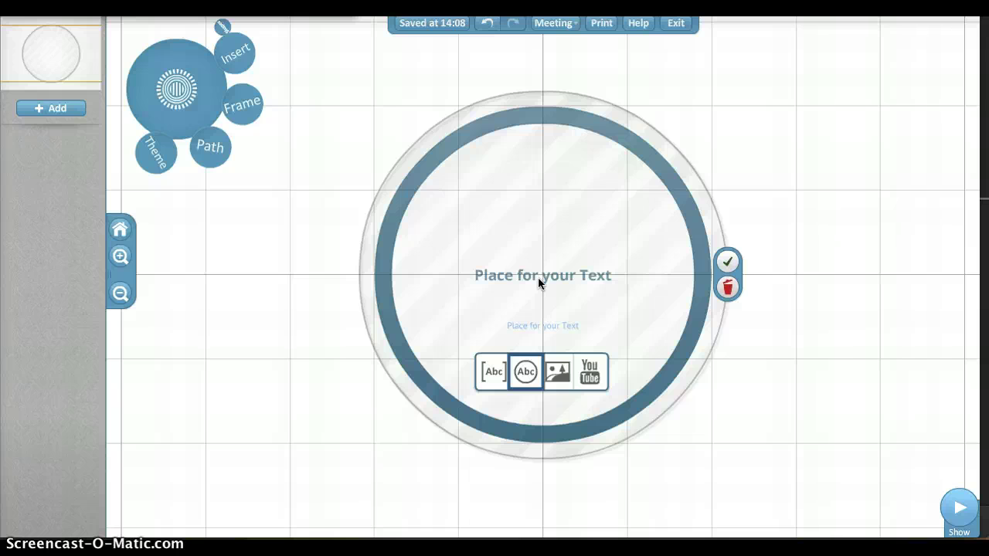
left_click(729, 288)
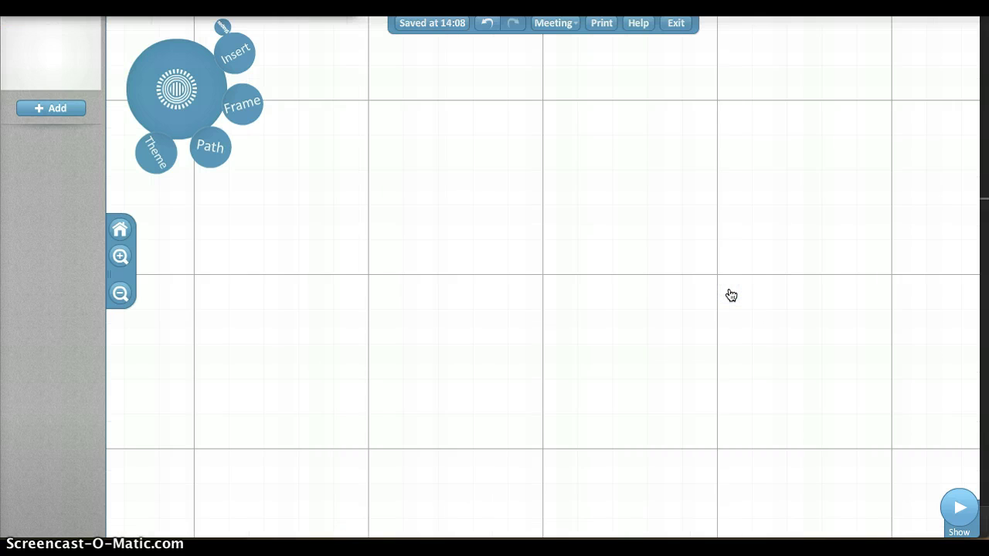
Place the text 'Web 2.0' at the centre of the empty canvas
double_click(496, 263)
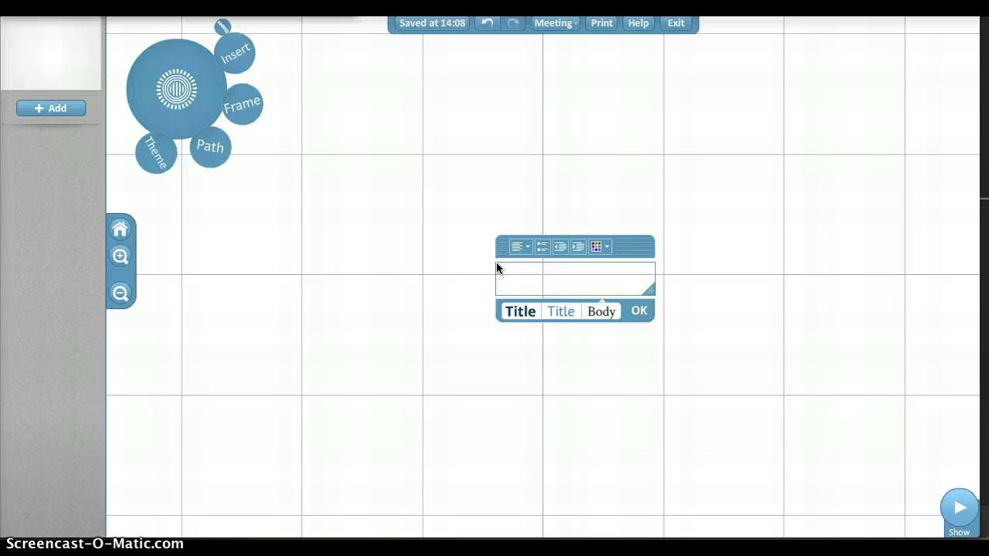
type("Web 2.0")
left_click(639, 309)
left_click(656, 380)
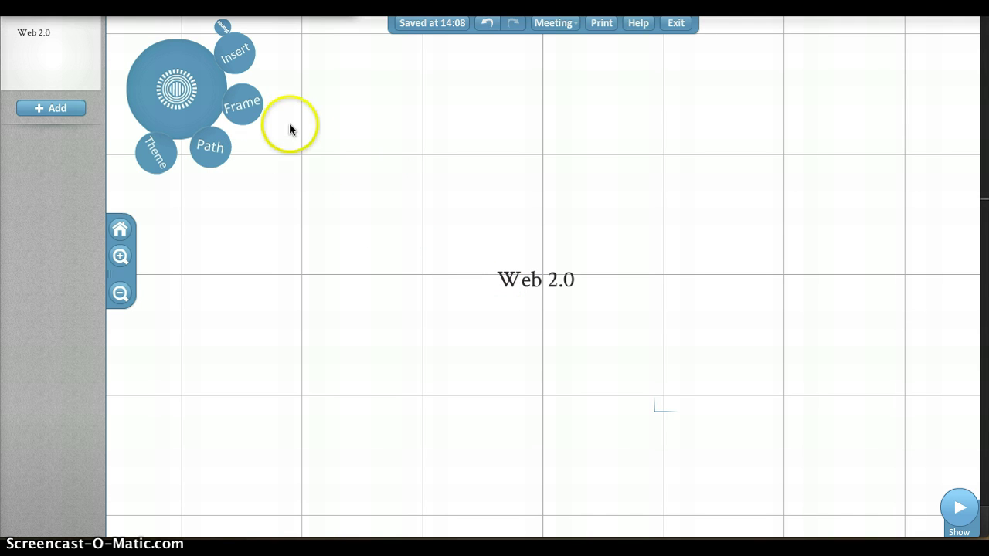
Draw a dark circle shape over 'Web 2.0' and send it behind the text
left_click(236, 52)
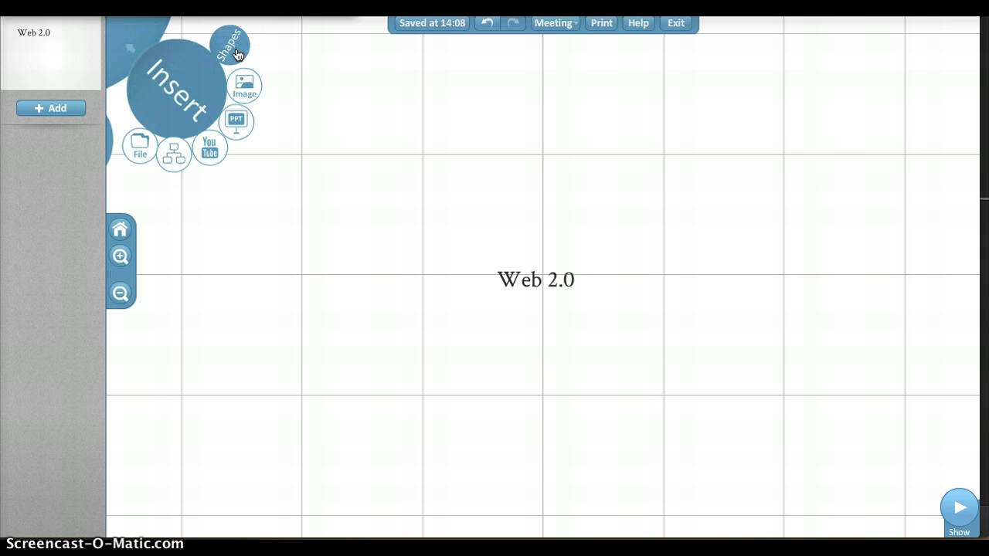
left_click(237, 55)
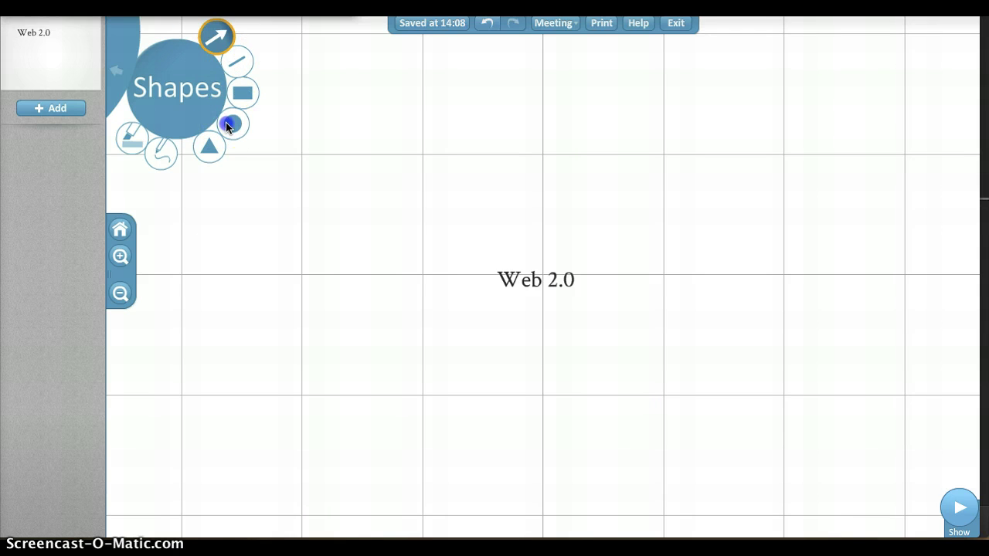
left_click(229, 125)
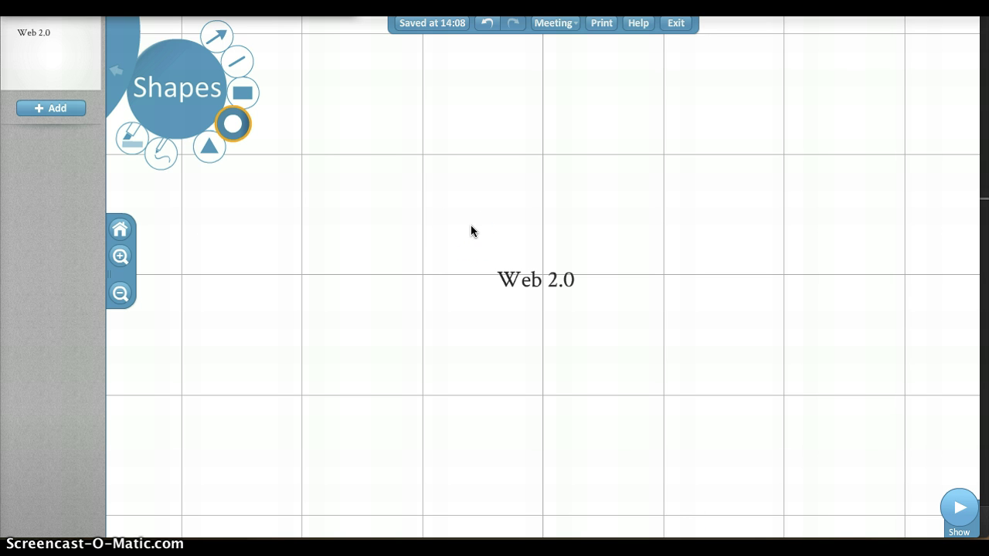
mouse_move(475, 233)
left_mouse_down()
mouse_move(516, 286)
mouse_move(621, 333)
left_mouse_up()
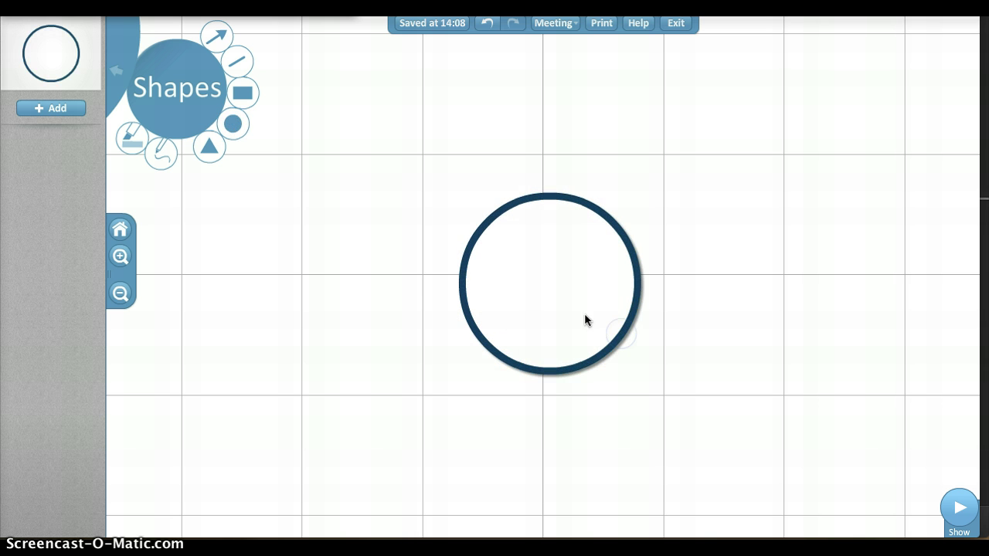
left_click(555, 302)
right_click(555, 298)
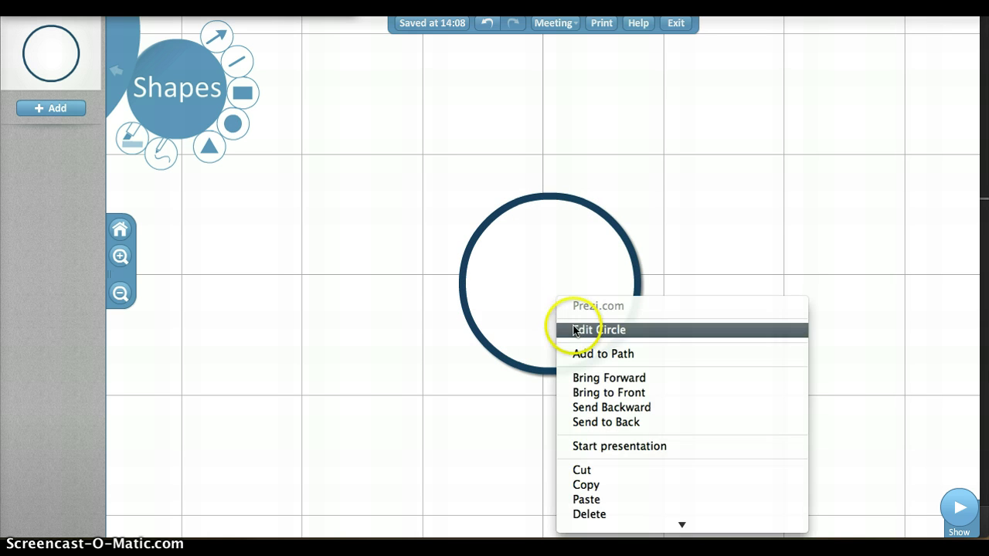
left_click(627, 409)
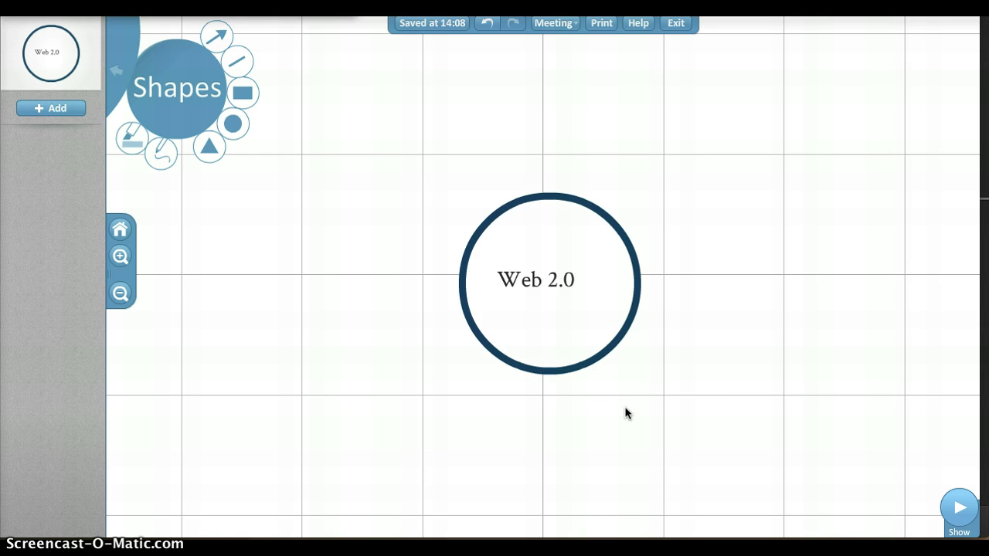
left_click(626, 413)
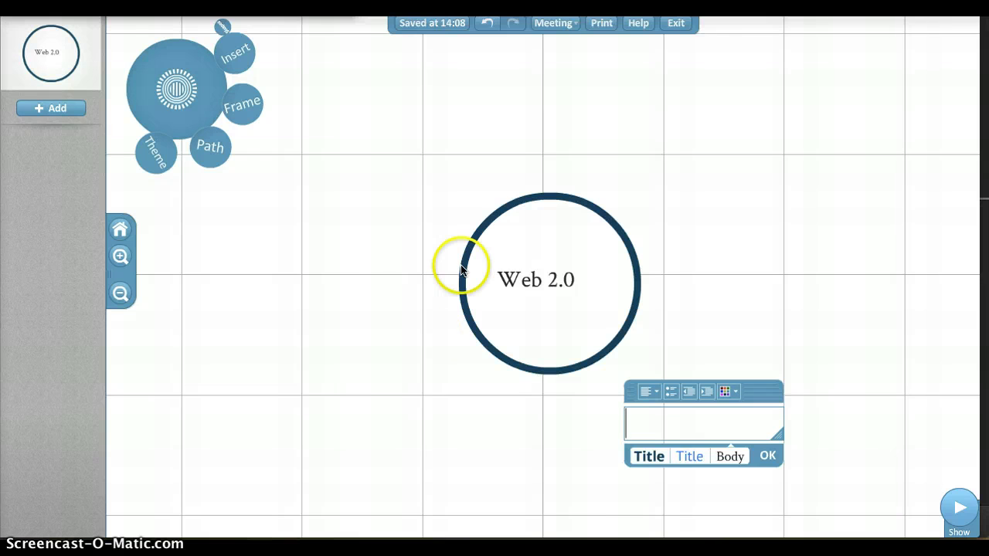
Draw an arrow pointing up-left out from the Web 2.0 circle
left_click_drag(376, 278, 431, 350)
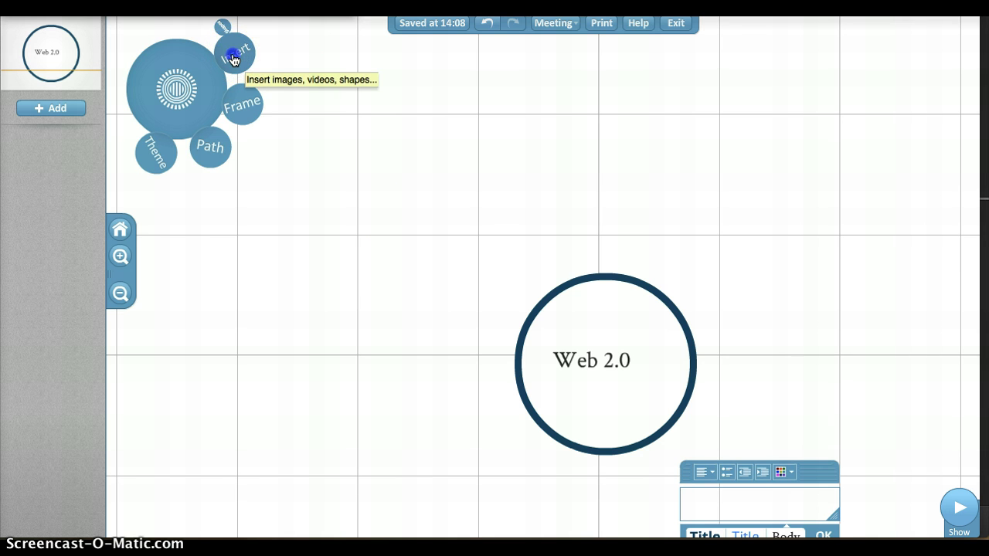
left_click(232, 60)
left_click(236, 51)
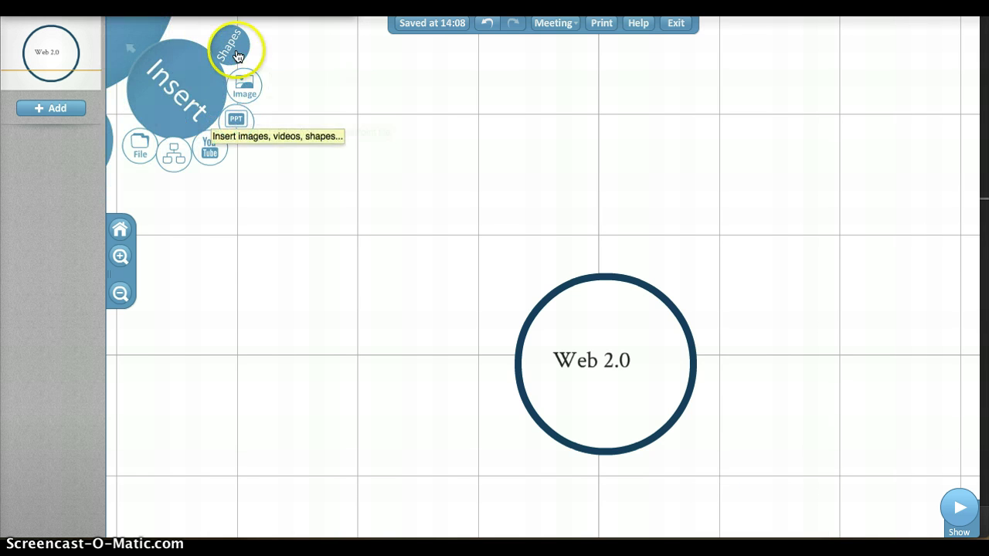
left_click(210, 37)
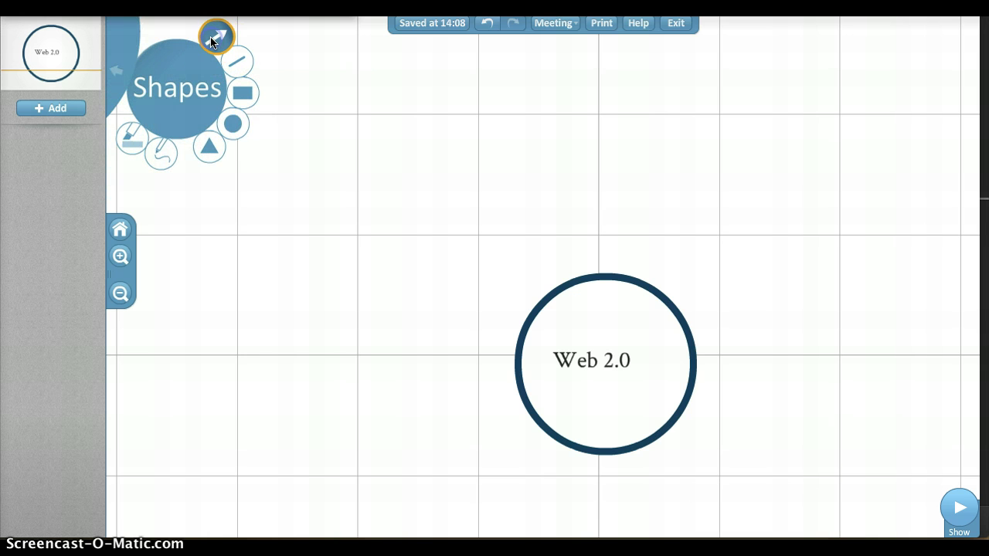
mouse_move(515, 309)
left_mouse_down()
mouse_move(472, 274)
mouse_move(450, 229)
mouse_move(404, 205)
mouse_move(373, 199)
mouse_move(367, 207)
left_mouse_up()
Zoom in and pan to reveal the empty space beyond the arrow tip
scroll(368, 207, "up", 3)
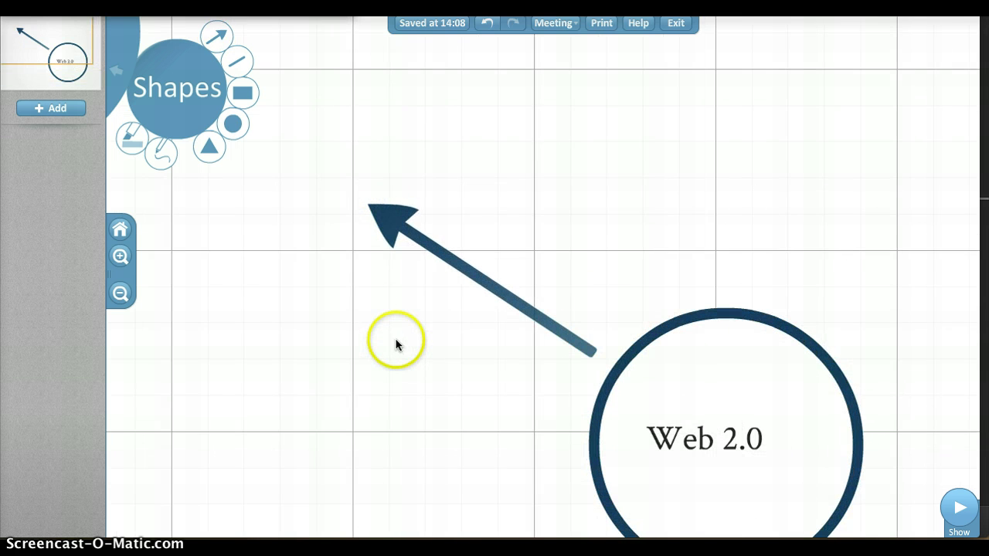
left_click(126, 39)
left_click_drag(315, 306, 467, 347)
left_click(426, 201)
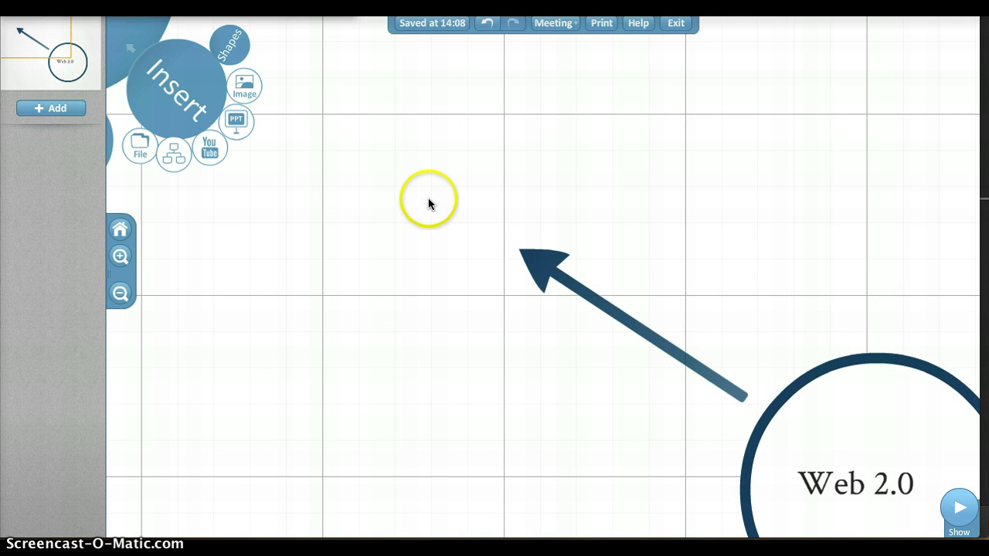
Add the label 'Patient/Population', broken after the slash onto two lines, at the arrow tip
left_click(420, 193)
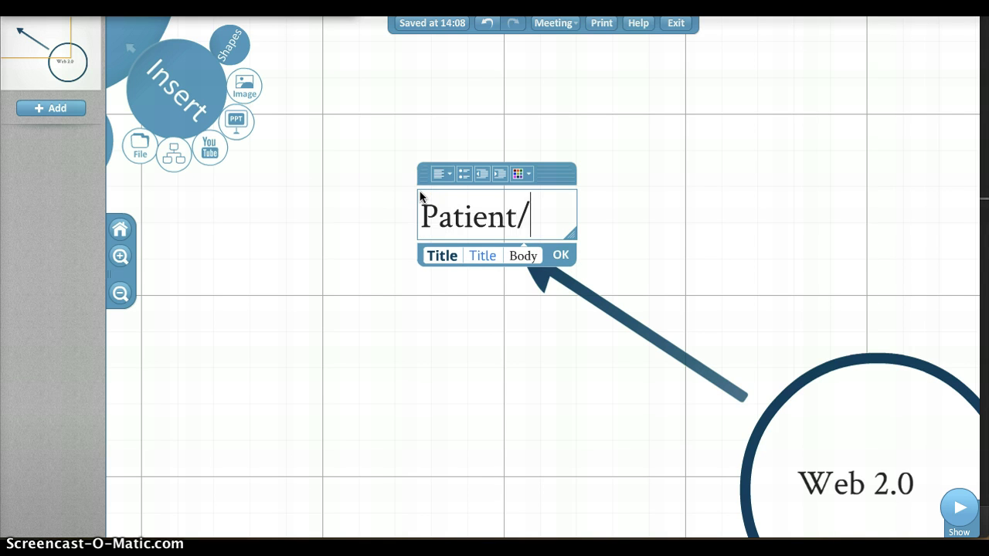
type("Patient/Population")
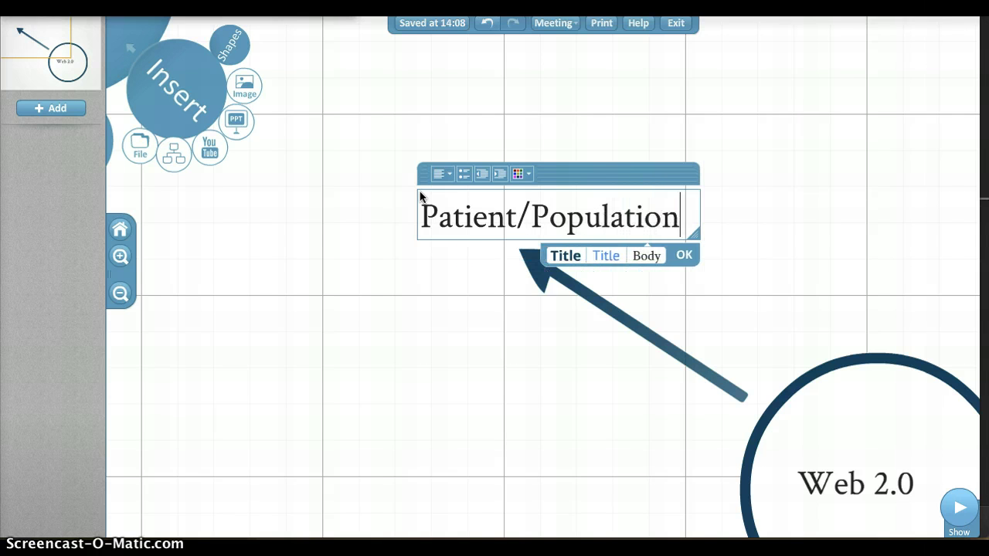
left_click_drag(581, 187, 453, 160)
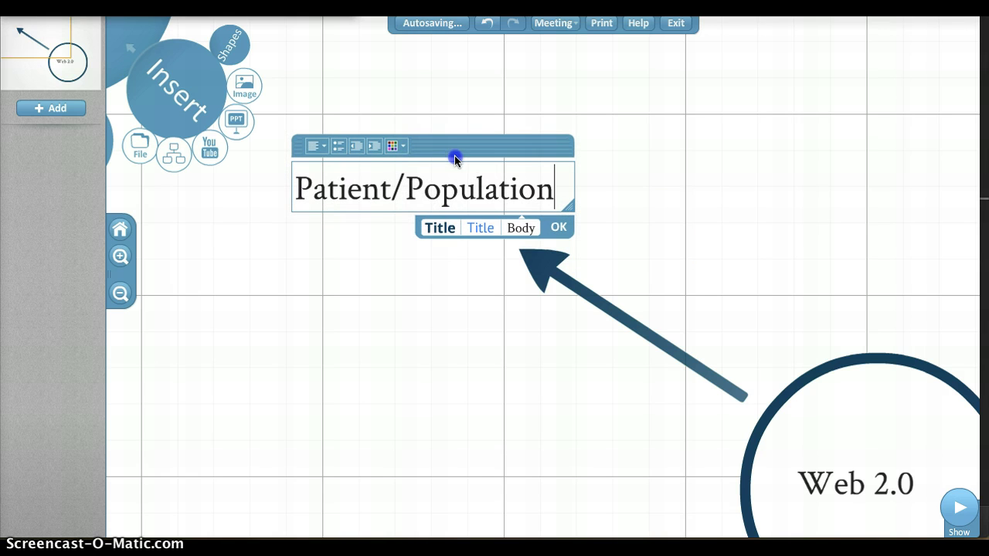
left_click(403, 192)
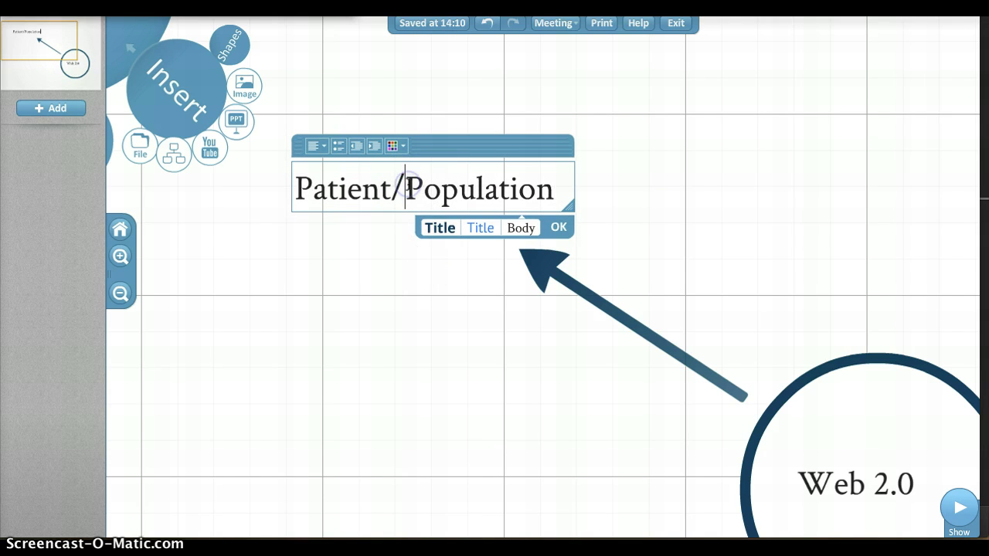
key("Return")
left_click_drag(426, 148, 470, 147)
left_click(466, 342)
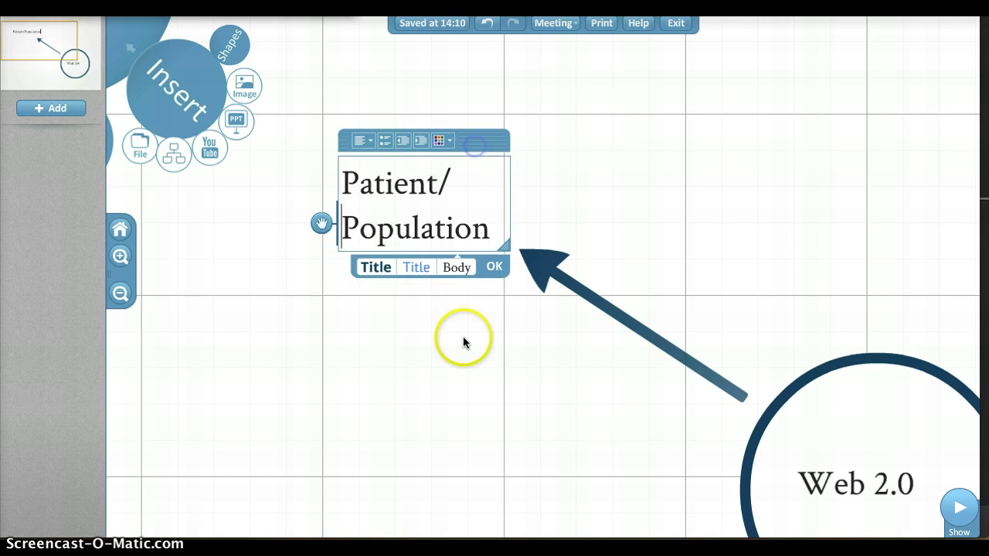
left_click(229, 44)
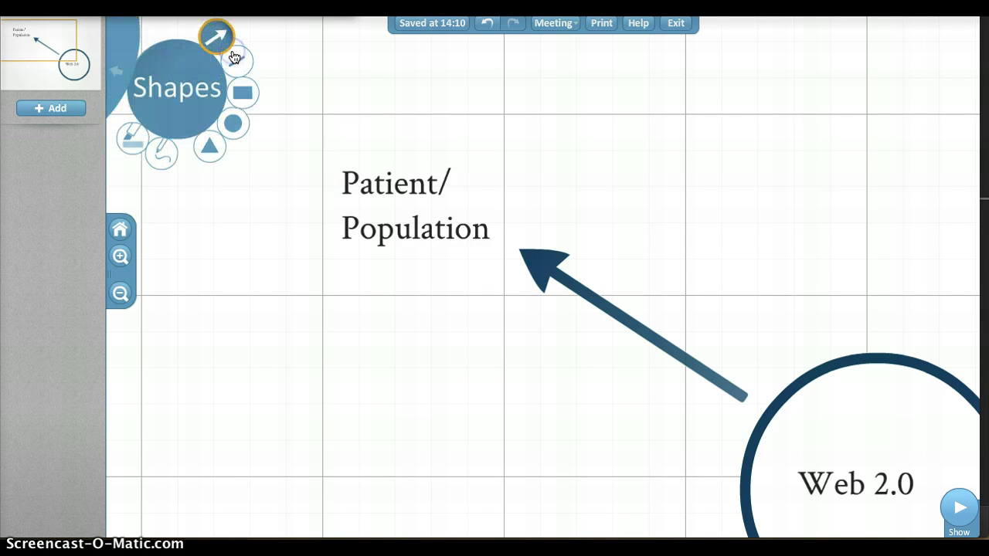
Draw a circular frame around the Patient/Population label
left_click(234, 124)
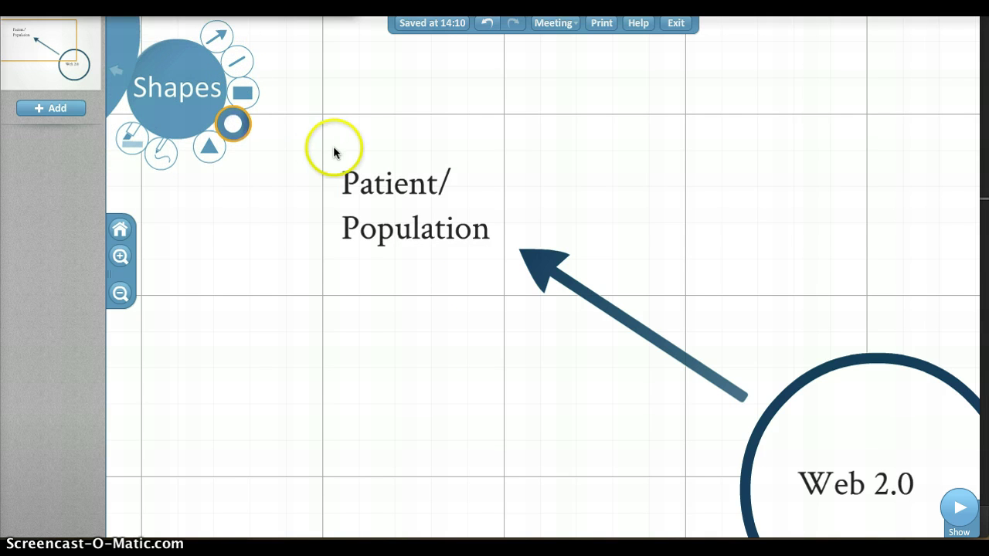
left_click(119, 36)
left_click(130, 34)
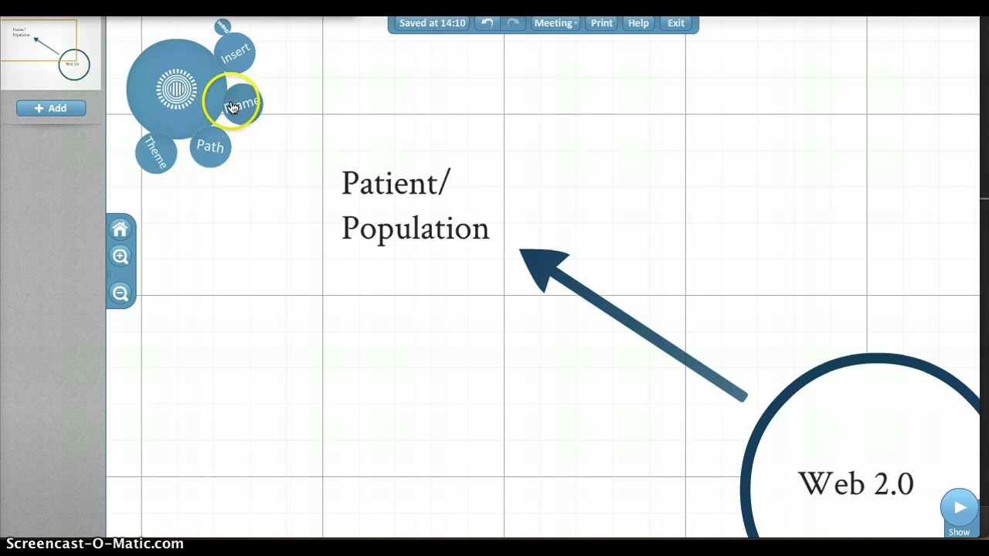
left_click(242, 108)
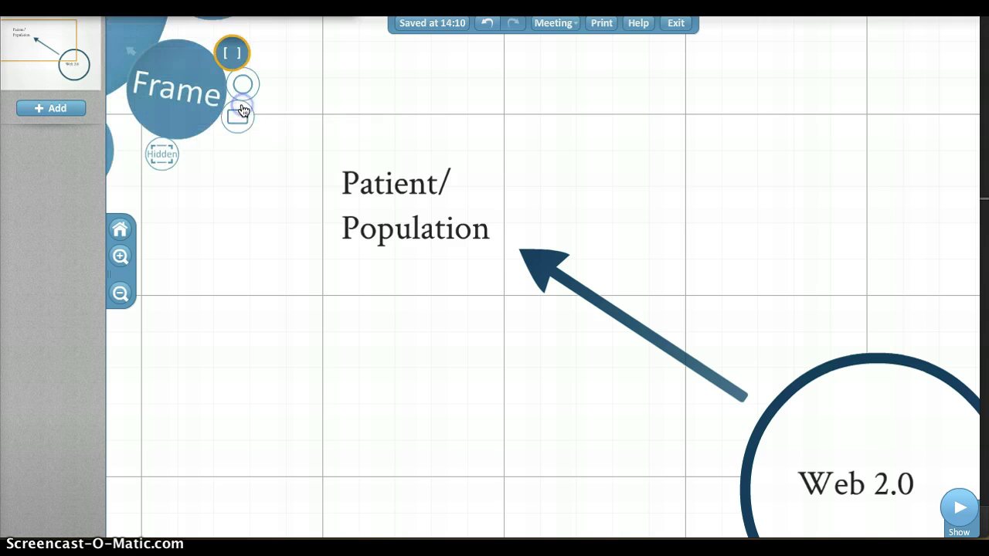
left_click(242, 84)
left_click_drag(313, 132, 486, 293)
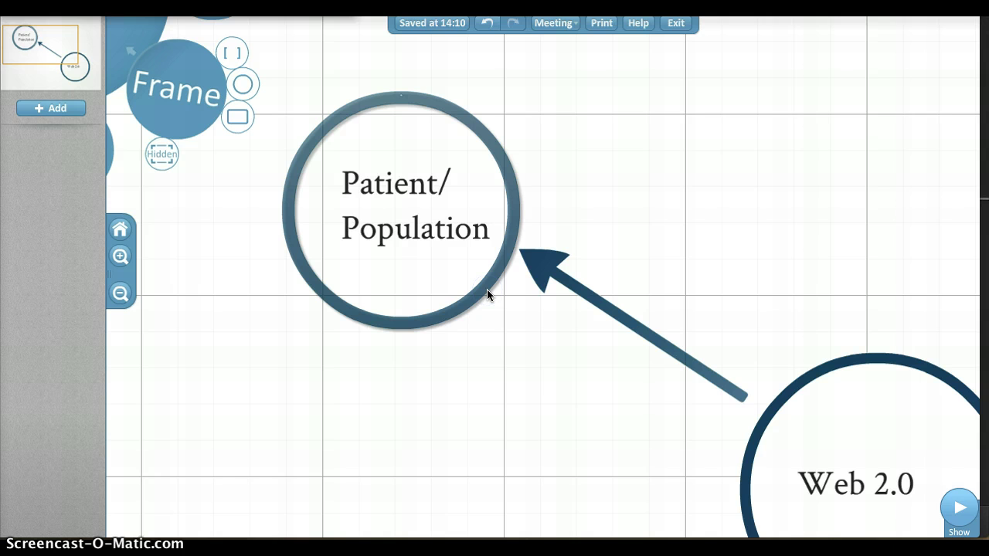
left_click_drag(521, 400, 511, 304)
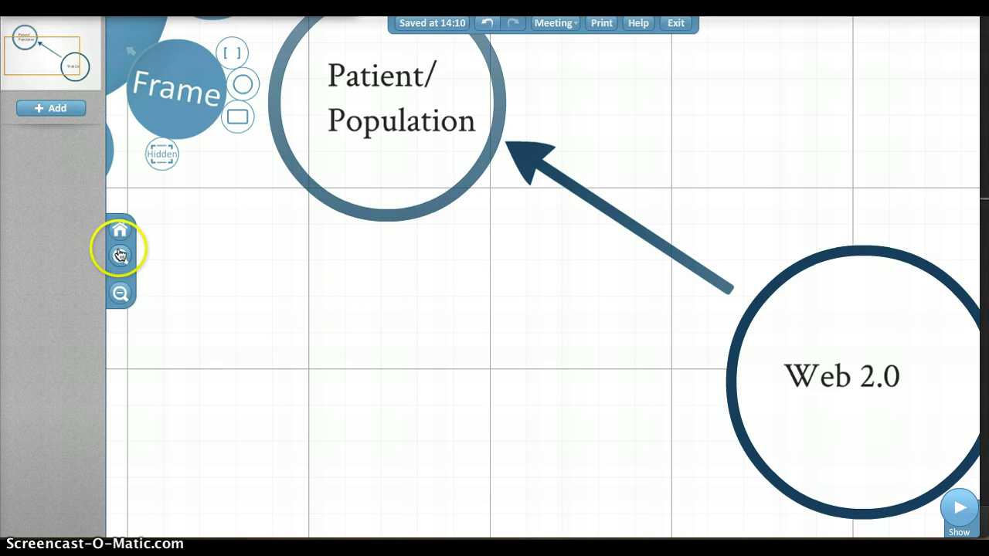
Zoom out and pan until both circled nodes and the arrow are visible
left_click(120, 294)
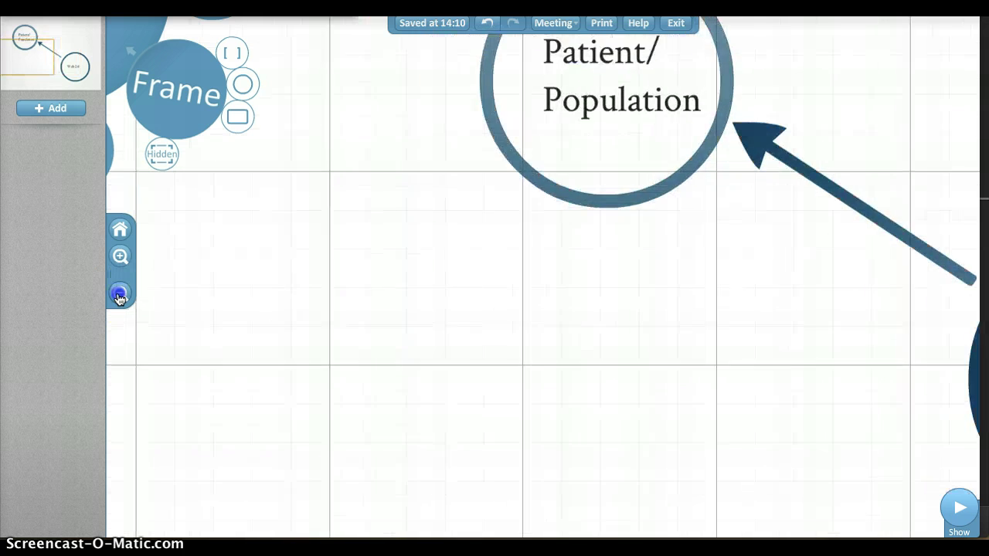
left_click(120, 295)
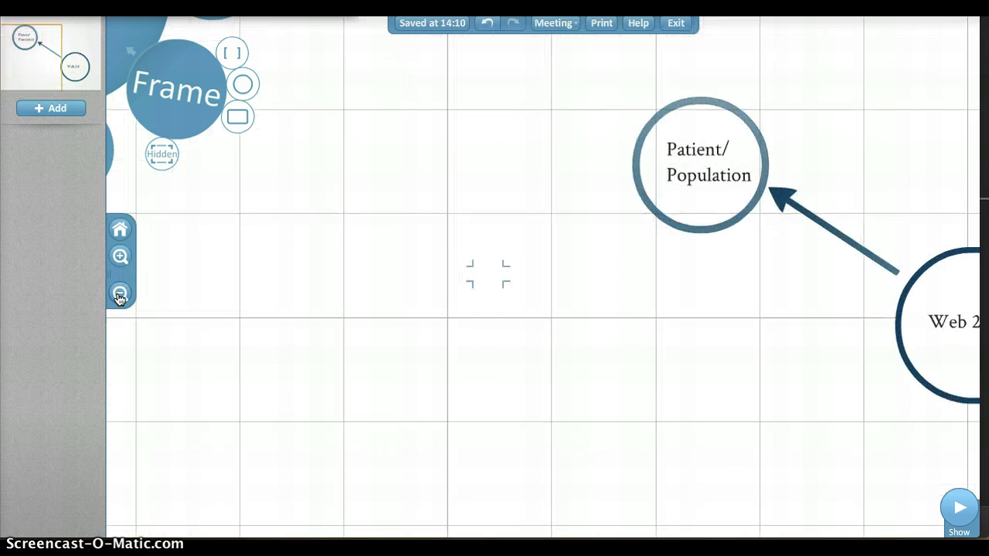
left_click(120, 258)
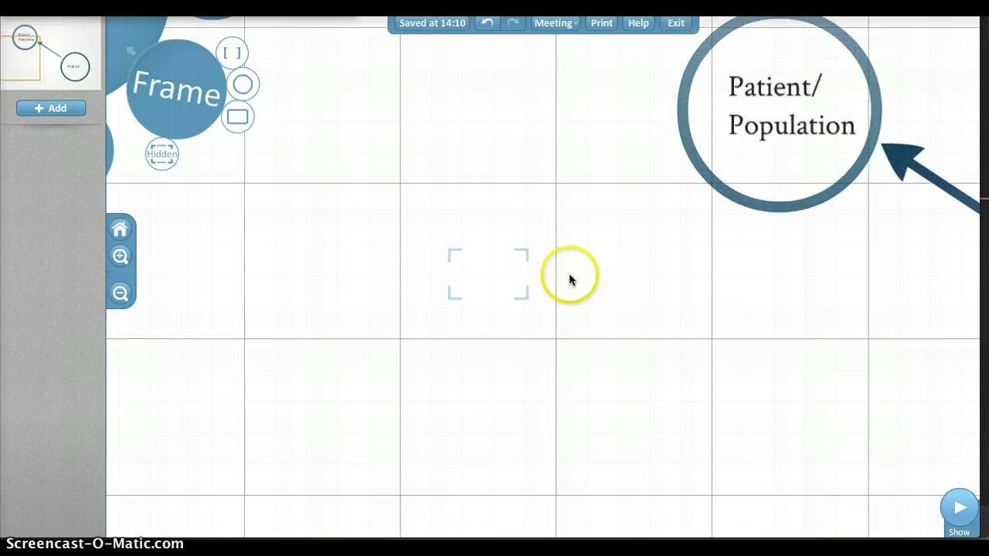
left_click_drag(618, 278, 305, 287)
left_click_drag(465, 298, 402, 290)
left_click(120, 294)
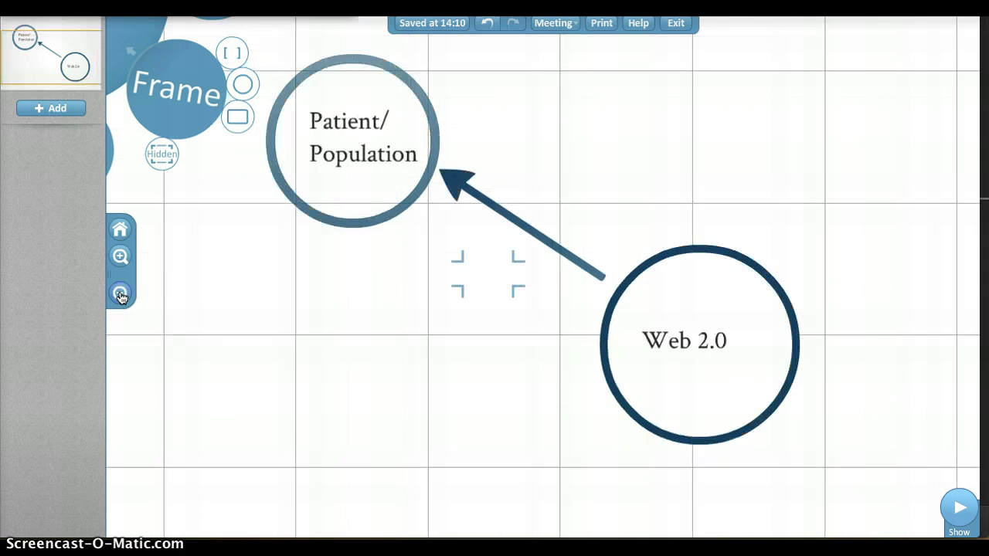
Add an 'Intervention/Innovation' label below the map, broken after the slash onto two lines
left_click(135, 32)
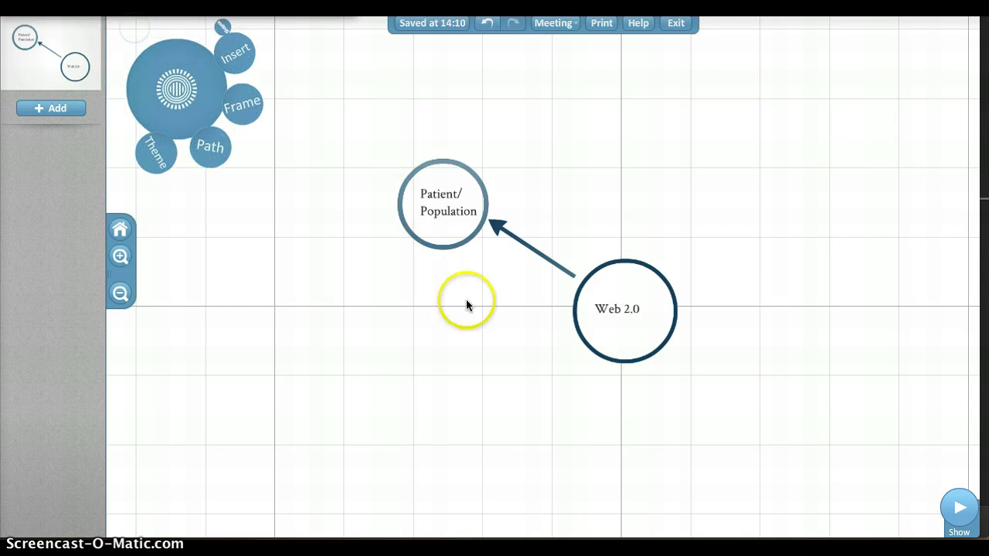
double_click(439, 364)
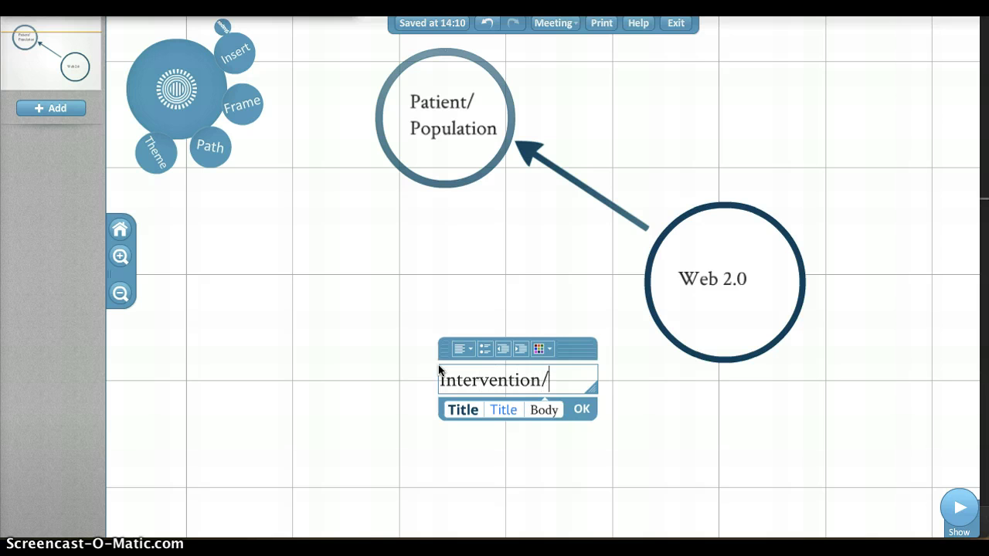
type("Intervention/Innovation")
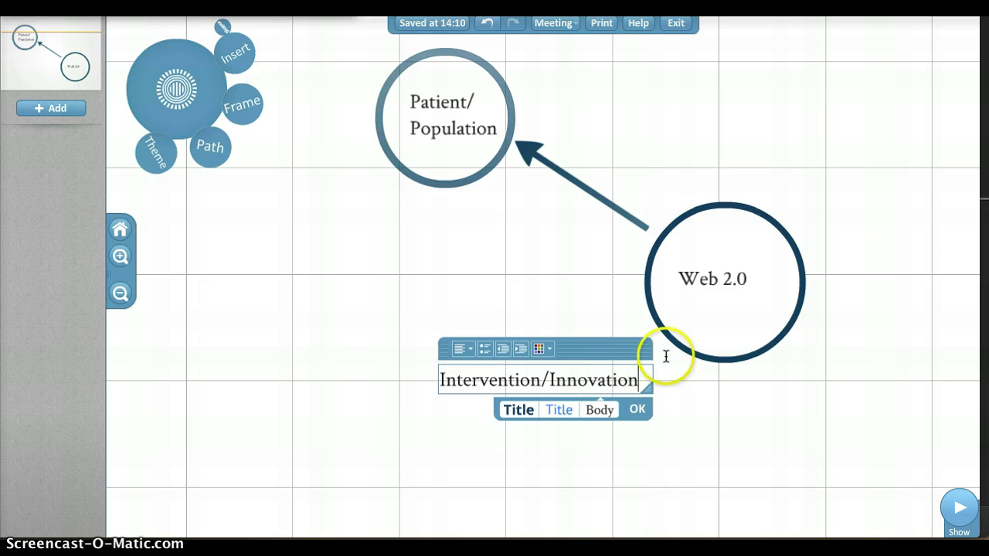
left_click(548, 381)
key("Return")
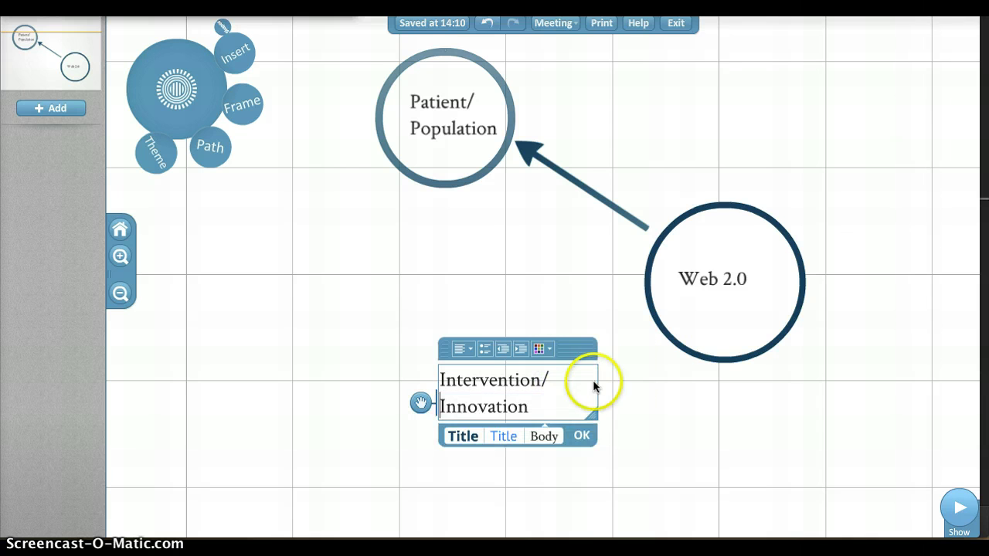
Draw a circle frame around the Intervention/Innovation label, matching the Patient/Population node
left_click(238, 108)
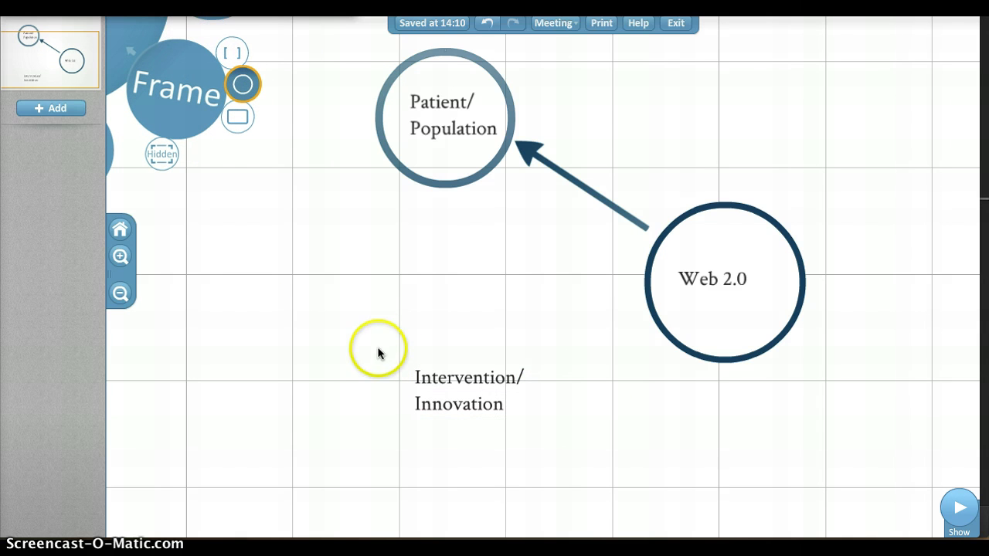
left_click_drag(455, 386, 541, 433)
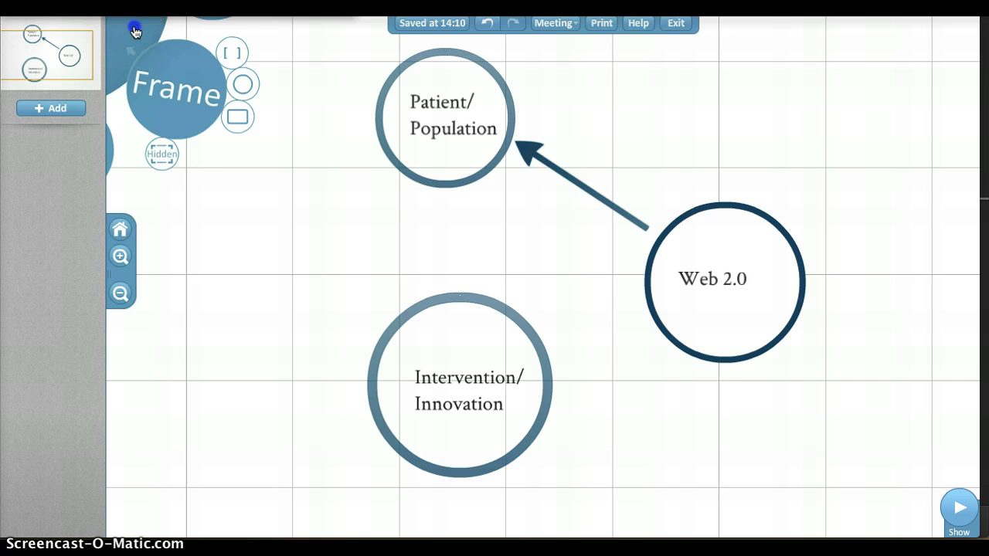
left_click(135, 31)
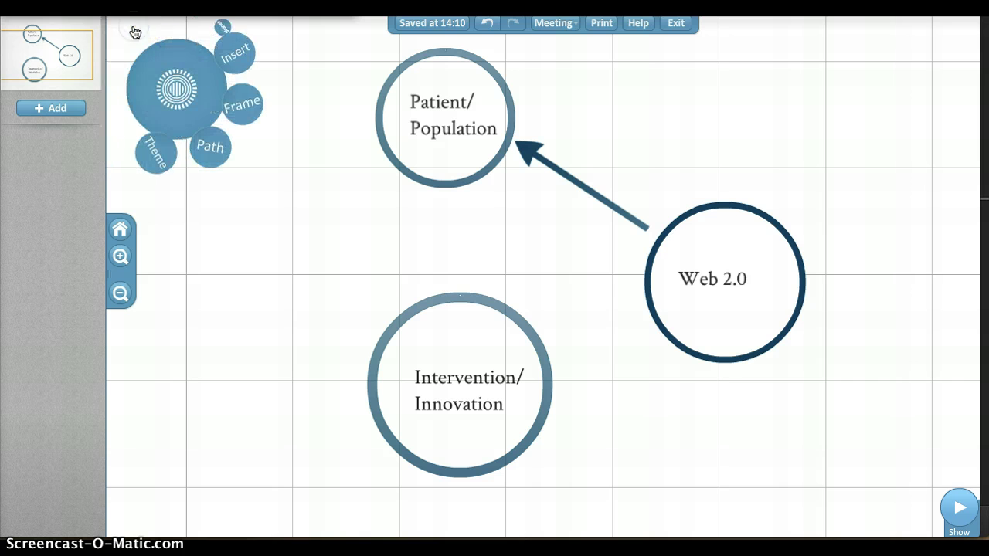
Draw an arrow shape from the Web 2.0 circle to the Intervention/Innovation circle
left_click(240, 57)
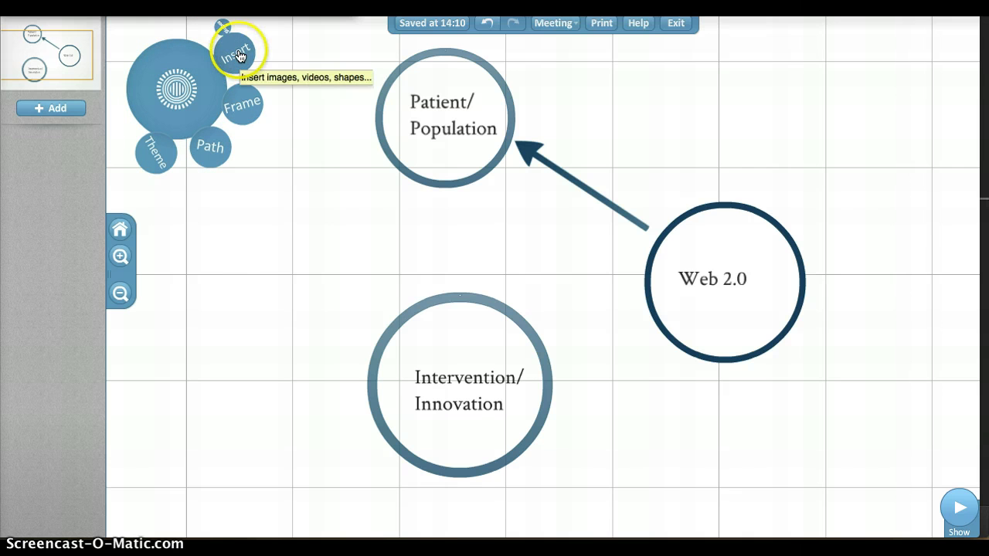
left_click(230, 51)
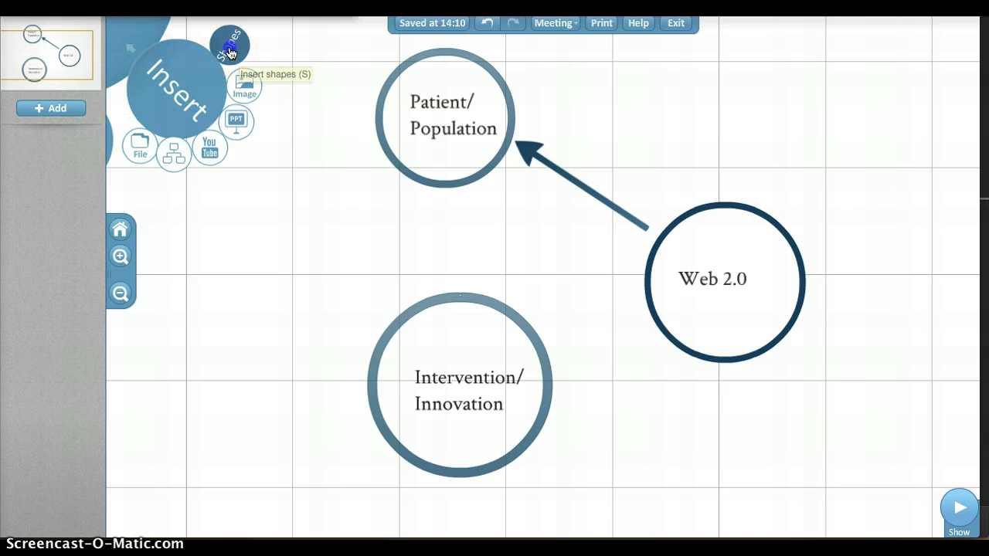
left_click(214, 37)
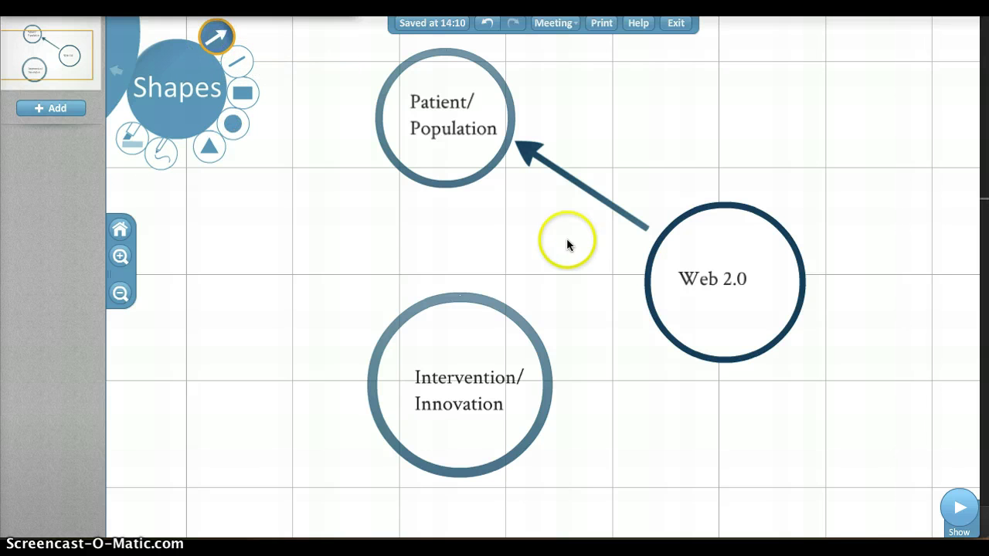
left_click_drag(610, 328, 554, 357)
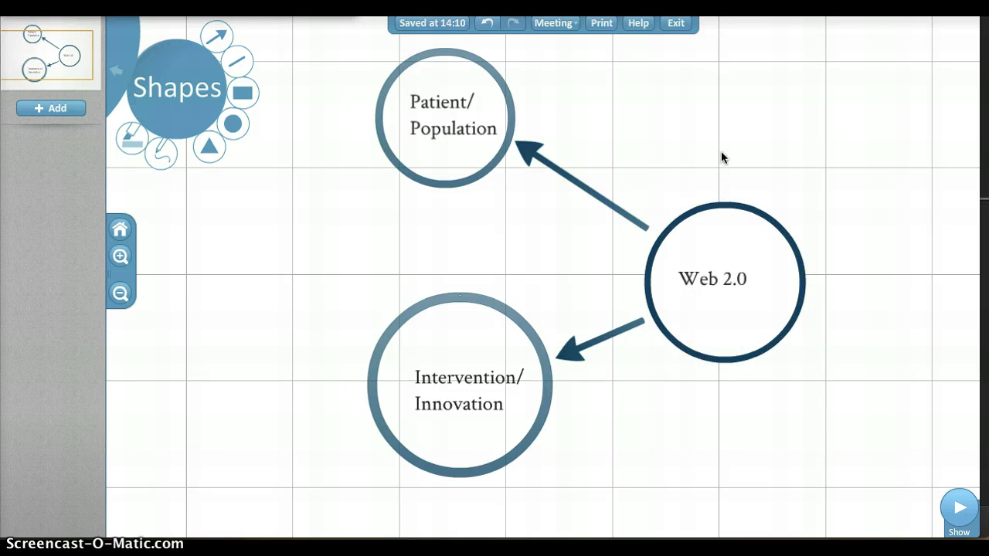
Save the three-node mind map and exit the Prezi editor
left_click(418, 29)
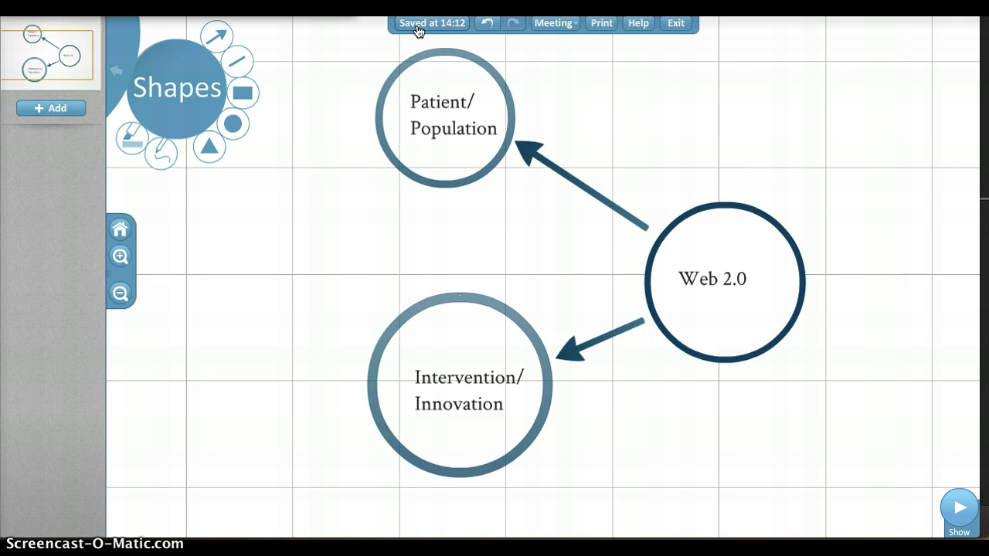
left_click(677, 26)
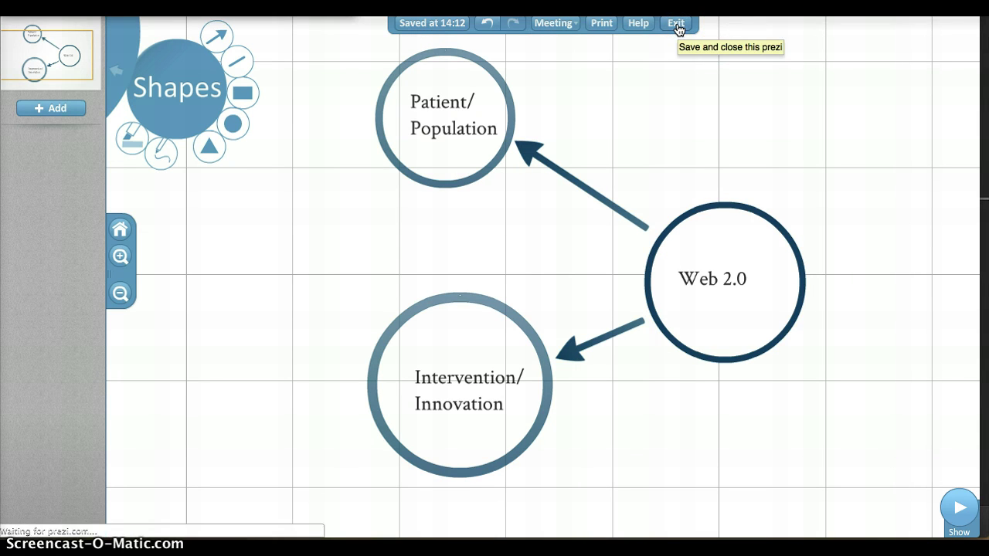